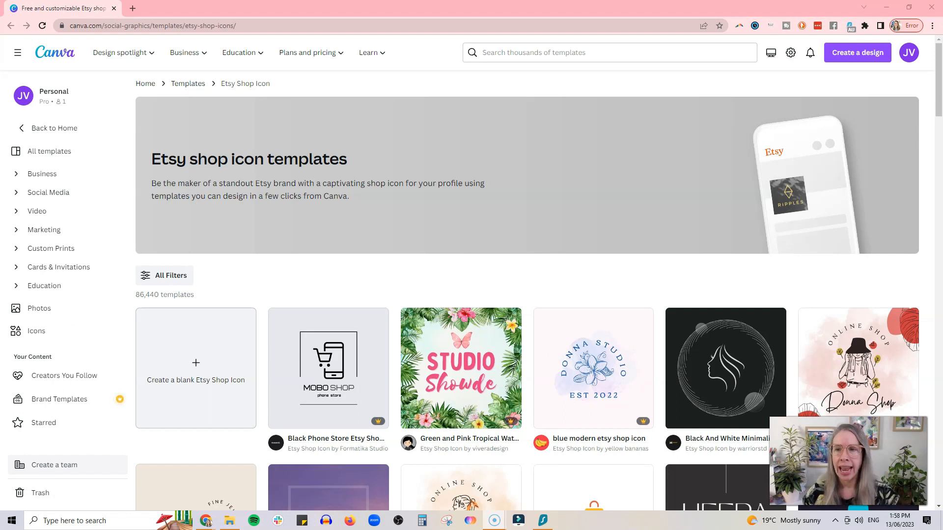
scroll(662, 190, "down", 4)
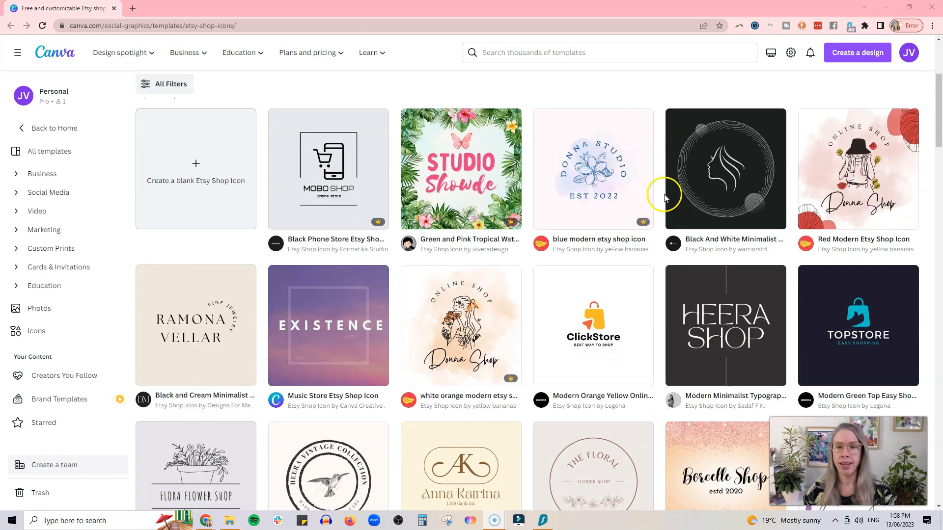
scroll(664, 193, "down", 8)
scroll(664, 198, "down", 15)
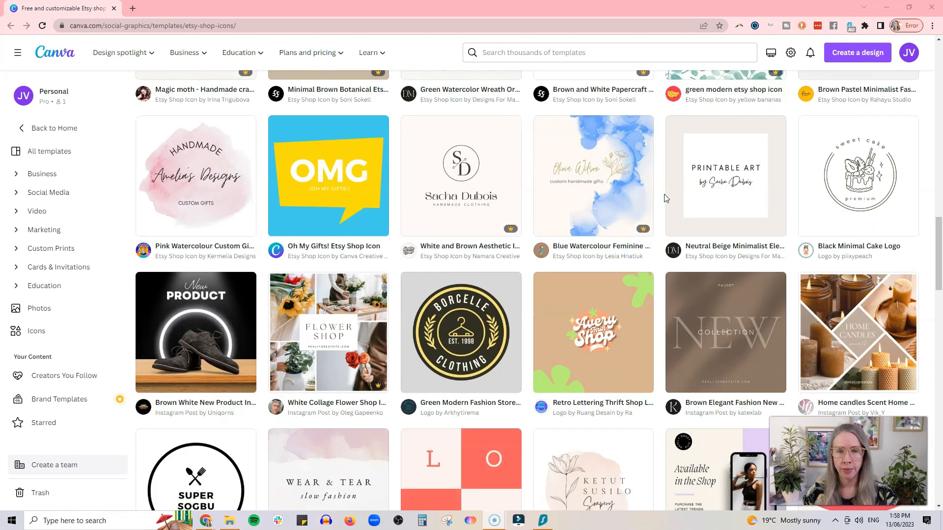
scroll(663, 197, "down", 9)
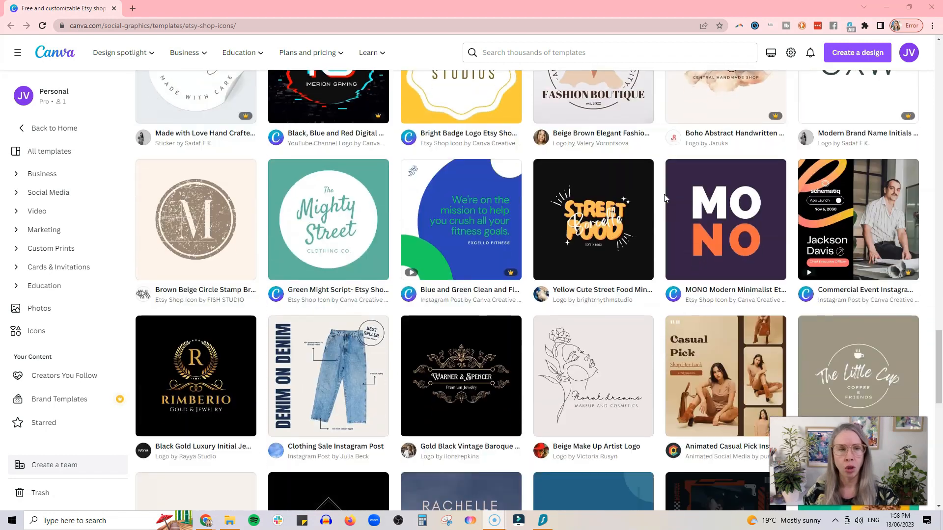
scroll(662, 186, "down", 2)
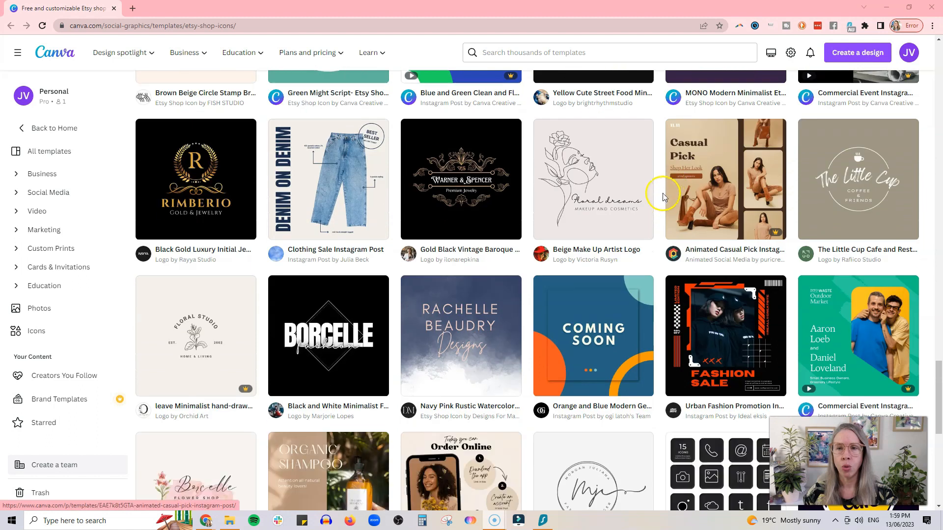
scroll(661, 186, "down", 4)
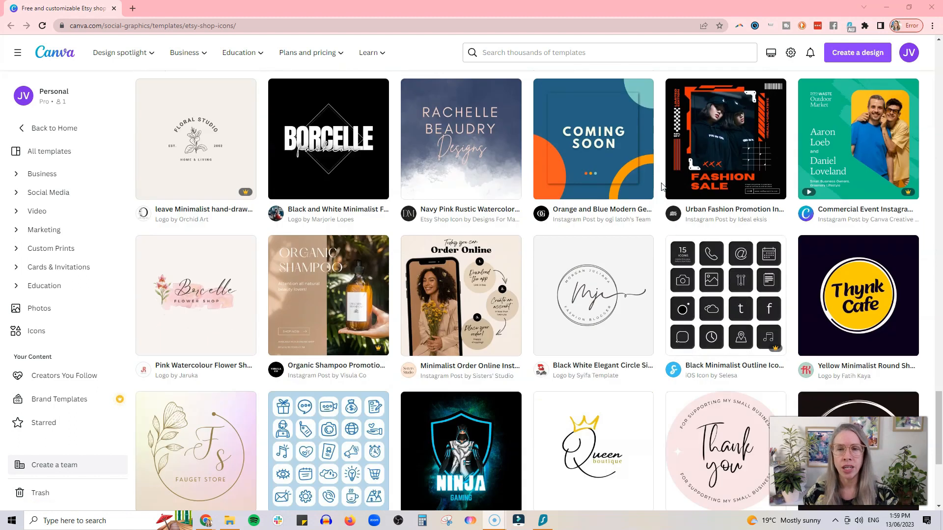
scroll(661, 186, "down", 2)
scroll(661, 187, "down", 3)
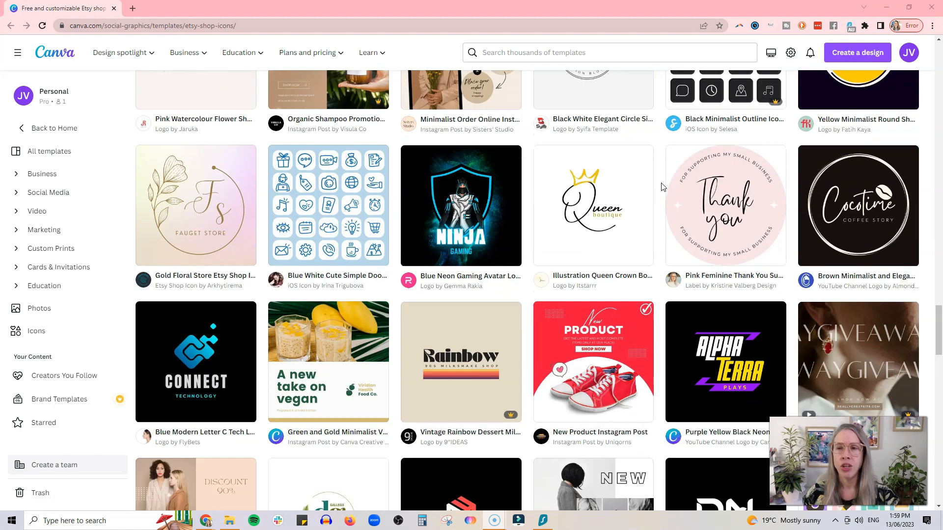
scroll(661, 186, "down", 12)
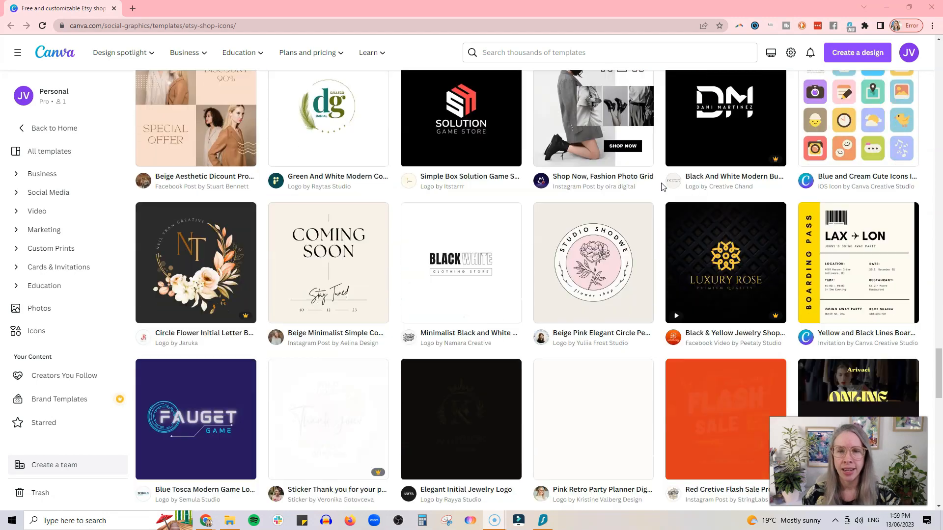
scroll(661, 186, "down", 1)
scroll(661, 186, "up", 20)
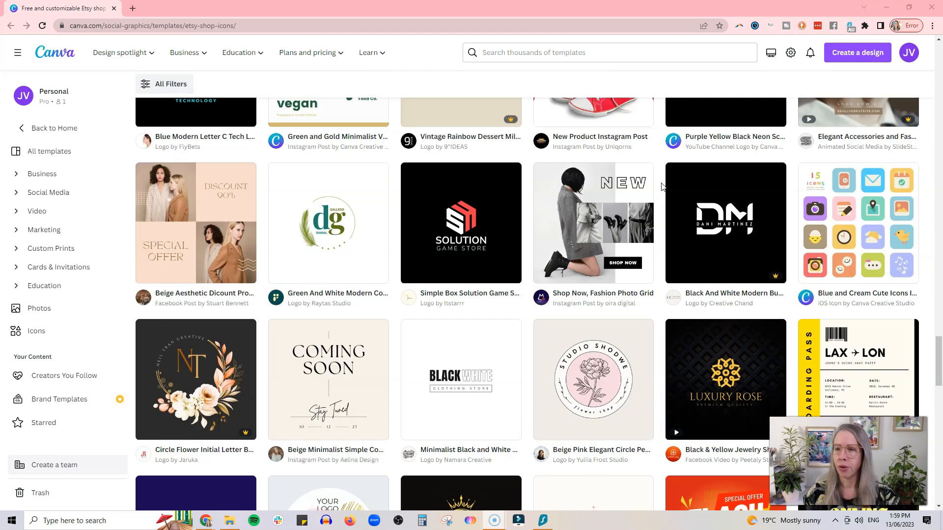
scroll(661, 186, "up", 4)
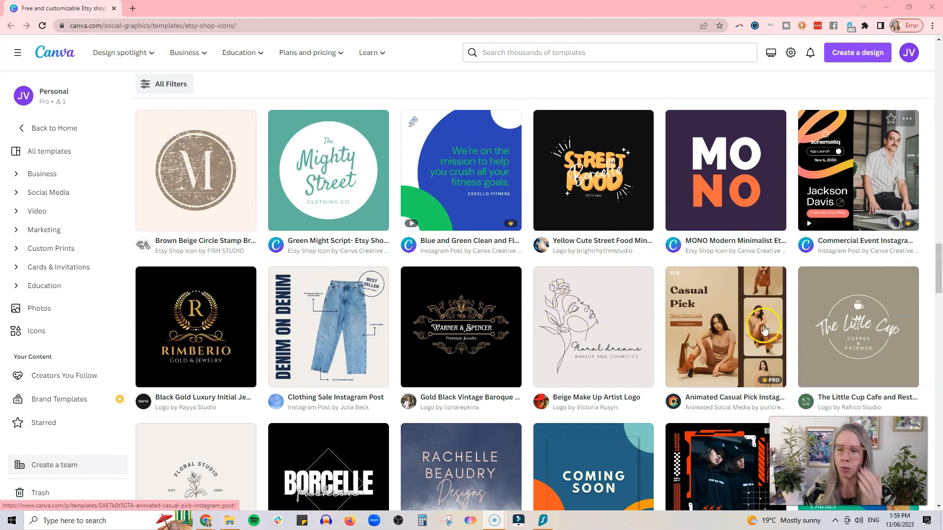
scroll(646, 297, "down", 5)
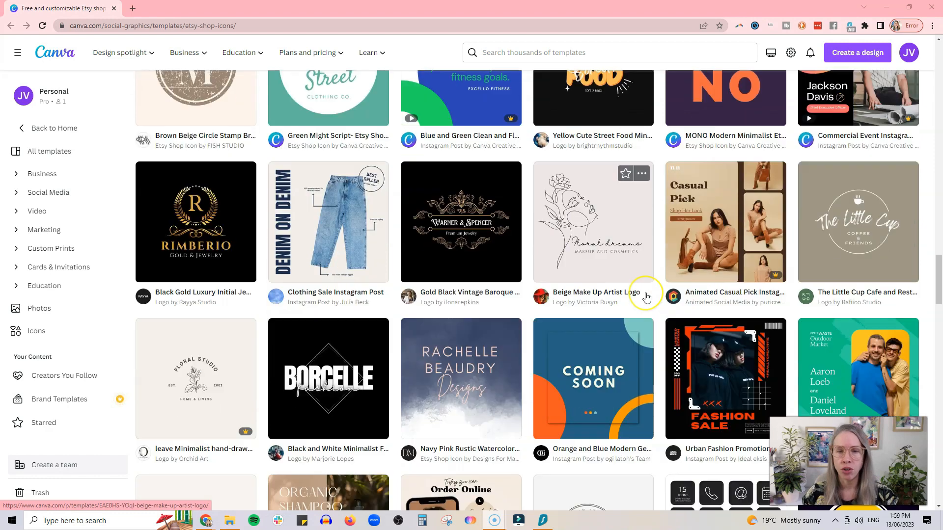
scroll(646, 297, "down", 5)
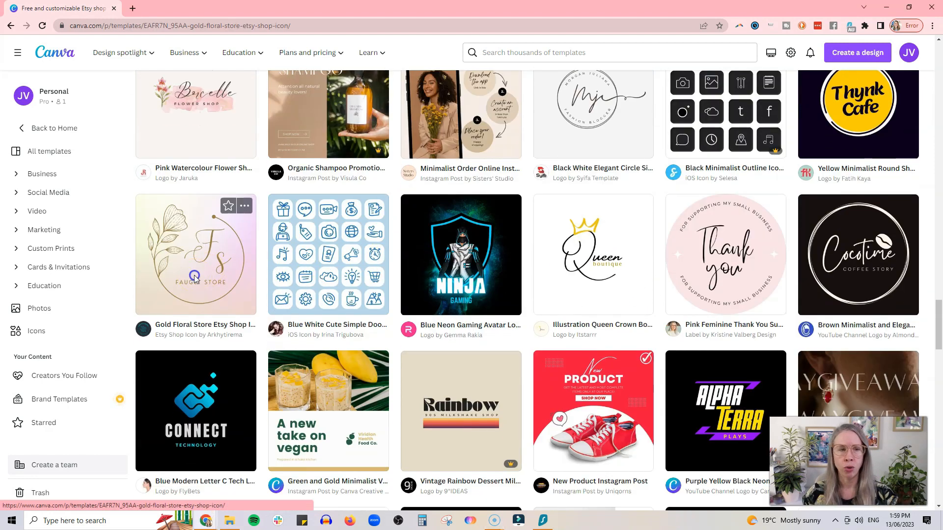
From the Gold Floral Store preview's similar designs, open the Soap Studio wreath template for customising.
left_click(209, 273)
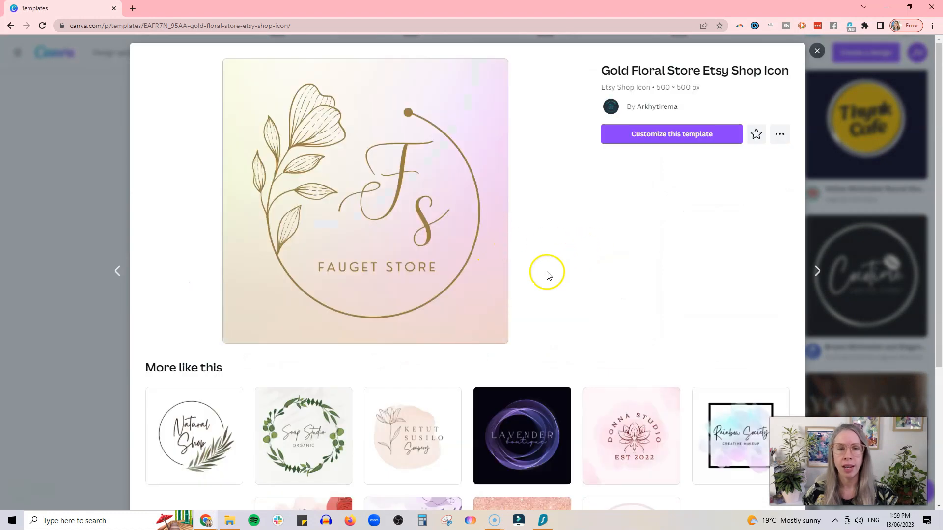
scroll(565, 237, "down", 6)
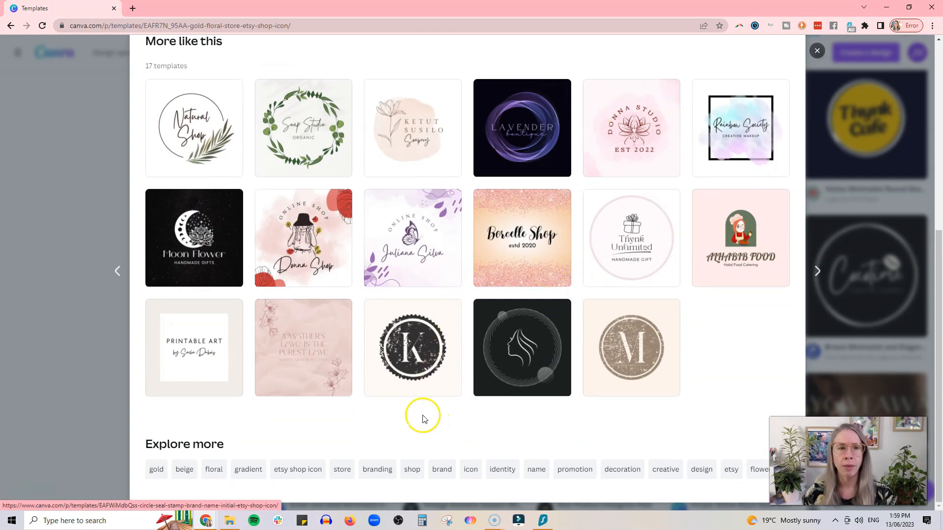
scroll(424, 407, "up", 2)
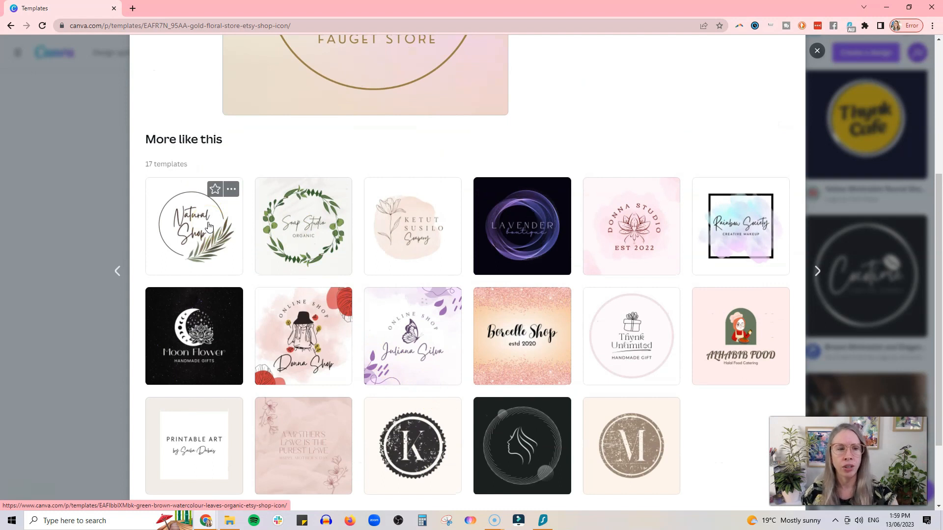
left_click(314, 253)
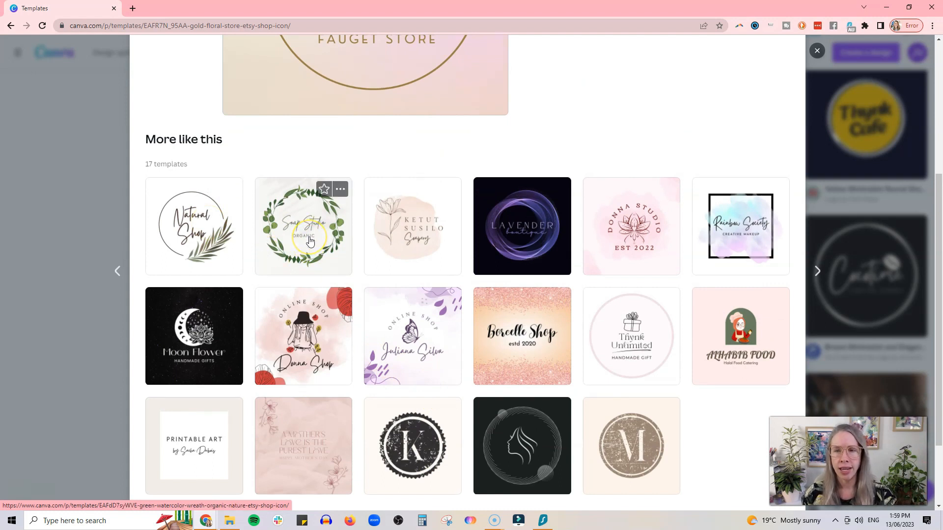
left_click(310, 241)
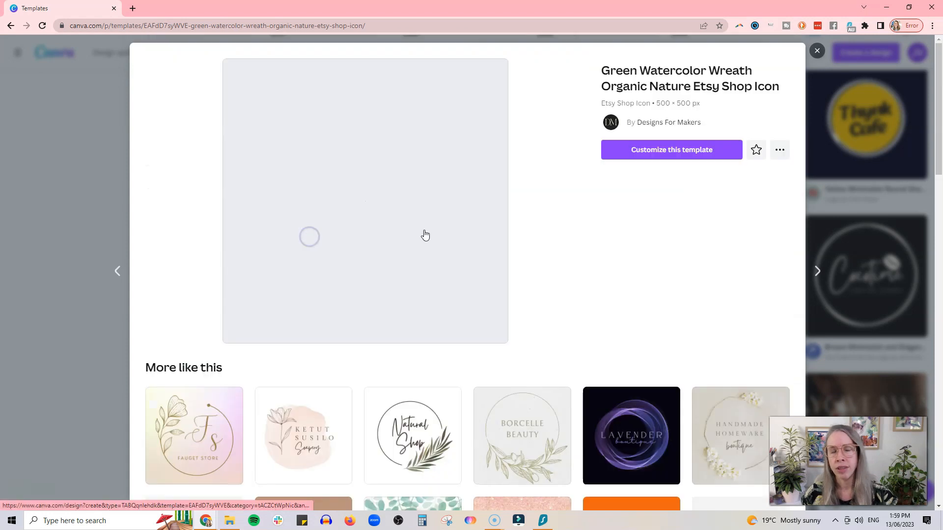
left_click(714, 149)
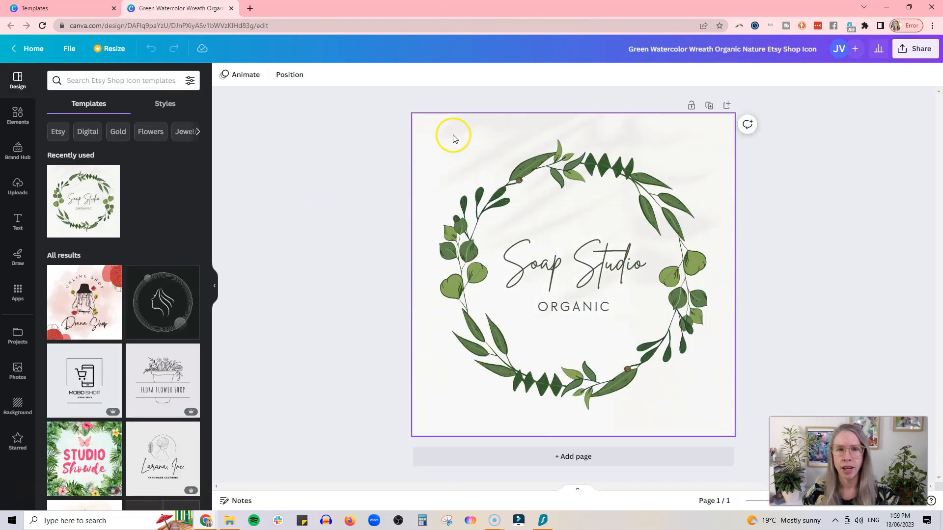
Inspect the background, ORGANIC text and green leafy wreath, nudging the wreath slightly.
left_click(452, 135)
left_click(545, 300)
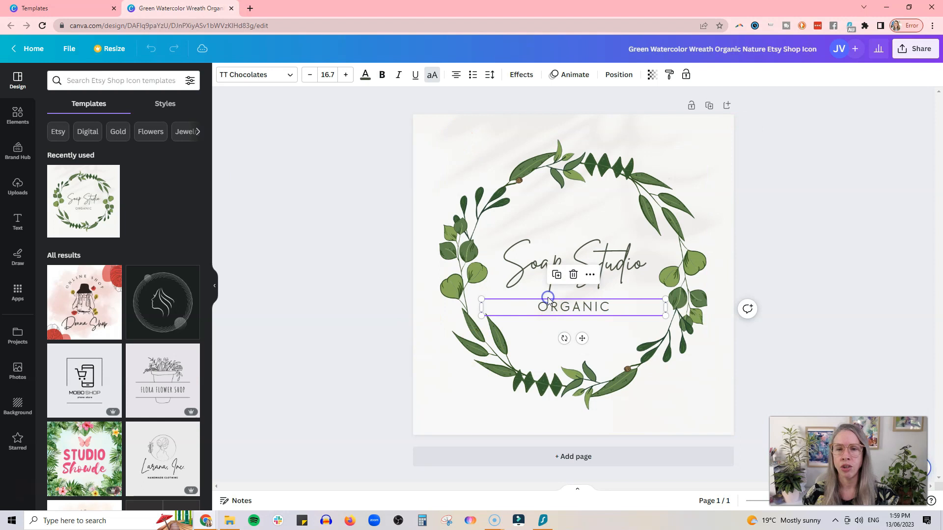
left_click(573, 195)
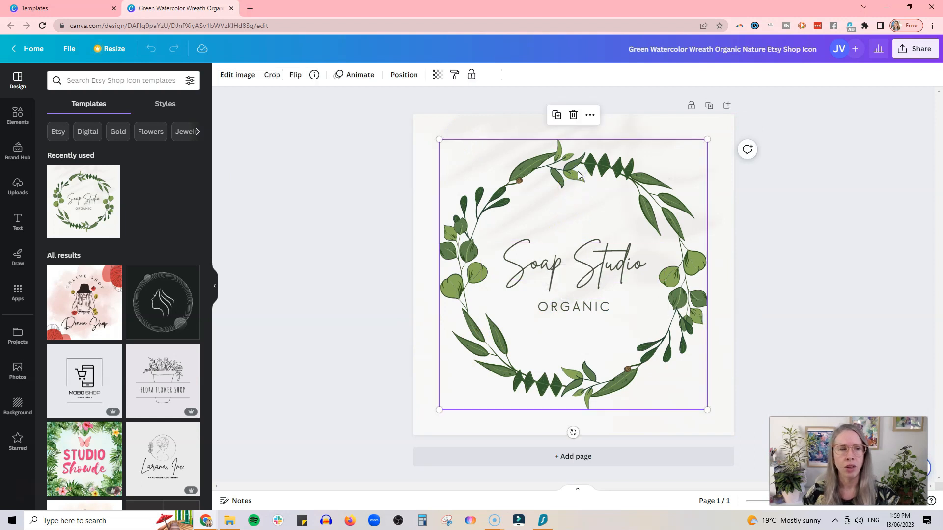
mouse_move(564, 185)
left_mouse_down()
mouse_move(510, 209)
mouse_move(562, 189)
left_mouse_up()
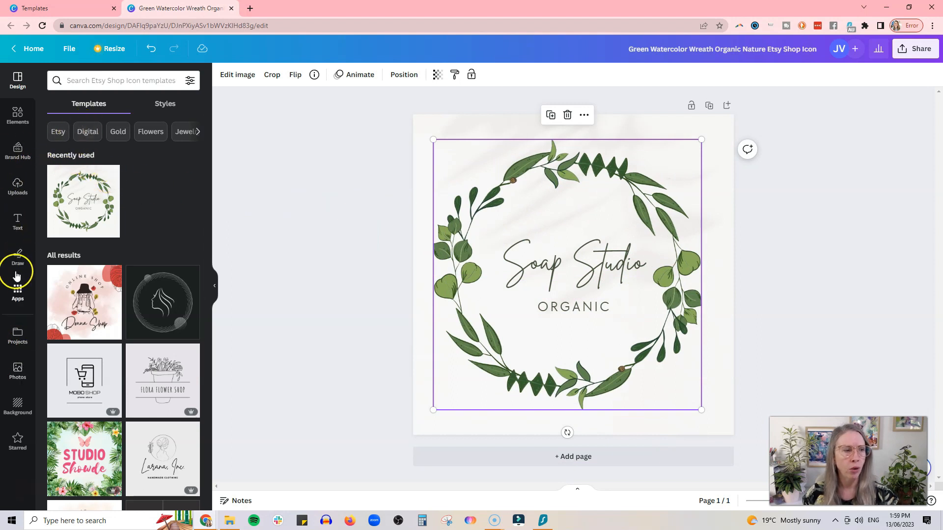
left_click(17, 117)
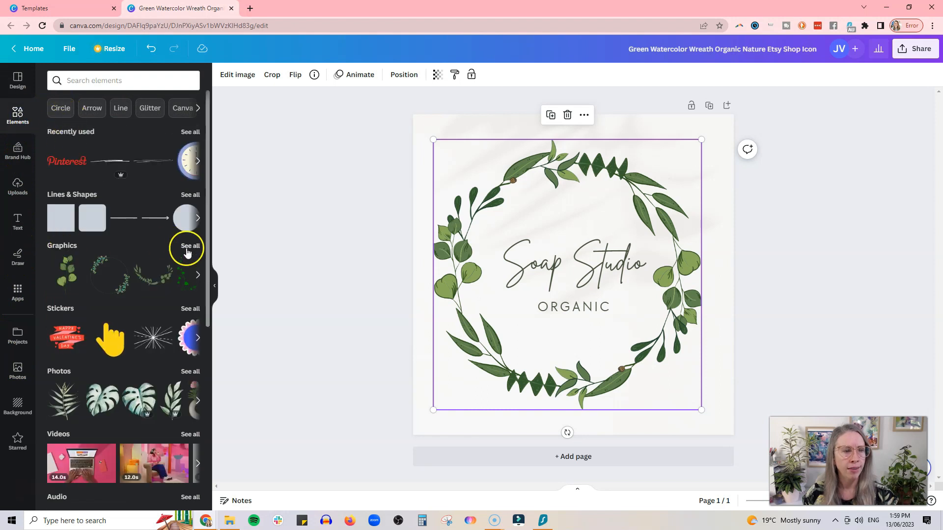
Swap the green wreath for a gold leafy ring from Magic recommendations, enlarged and centred.
left_click(187, 249)
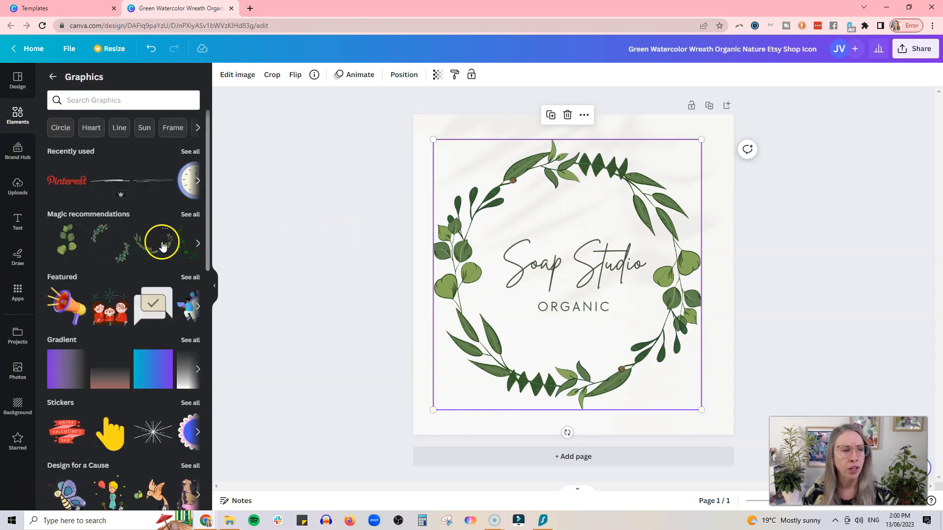
left_click(188, 214)
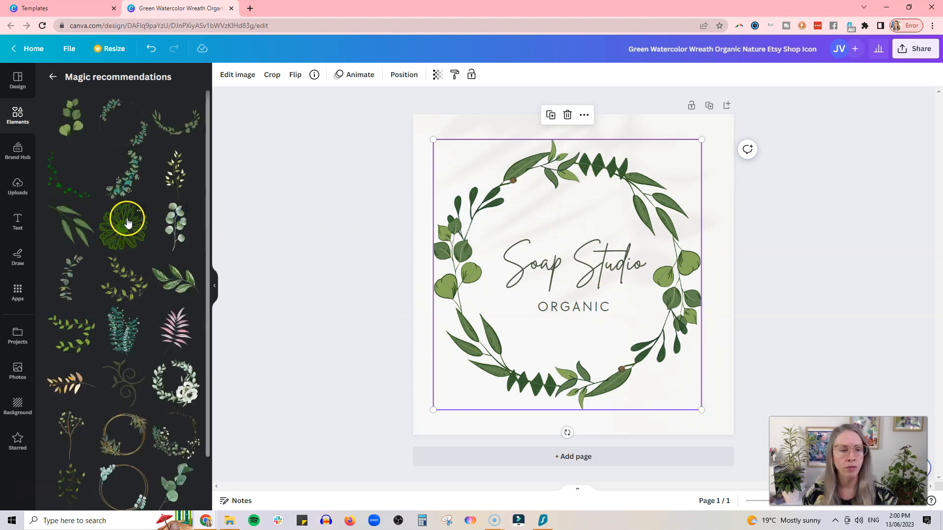
key("Delete")
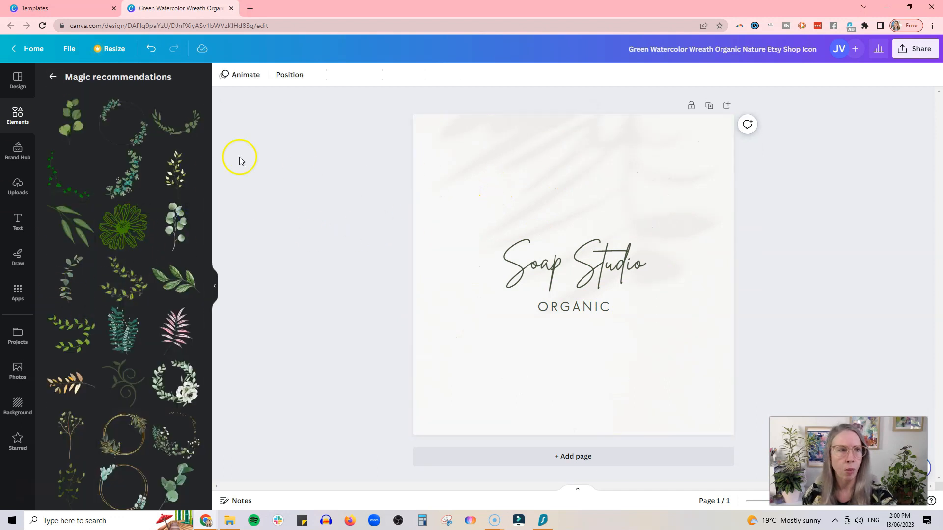
left_click(129, 429)
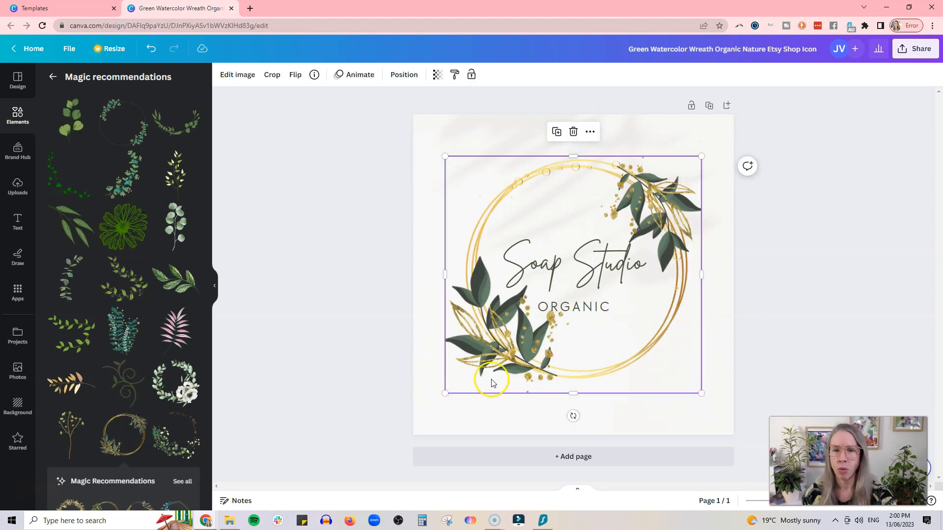
left_click_drag(444, 391, 402, 435)
left_click_drag(495, 373, 516, 353)
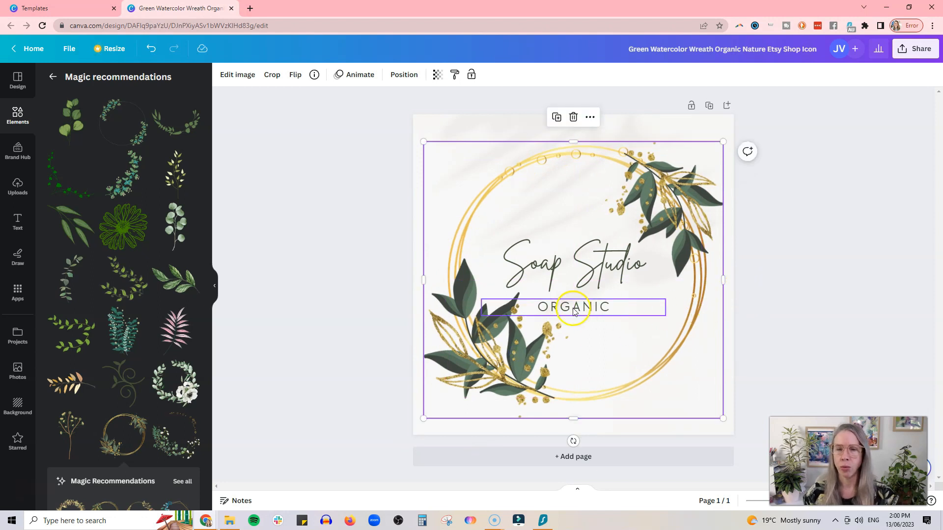
Enlarge Soap Studio, shift it left and wrap it onto two lines.
left_click(568, 250)
double_click(568, 249)
left_click_drag(662, 278, 708, 333)
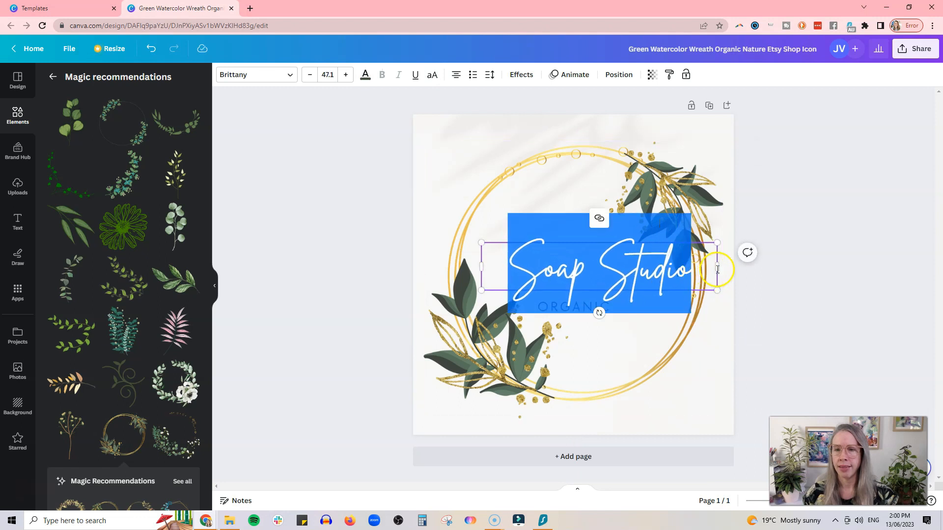
left_click_drag(713, 263, 617, 210)
left_click(602, 247)
Drop ORGANIC to the bottom edge, then resize and centre Soap Studio inside the wreath.
left_click_drag(595, 305, 675, 418)
left_click(606, 283)
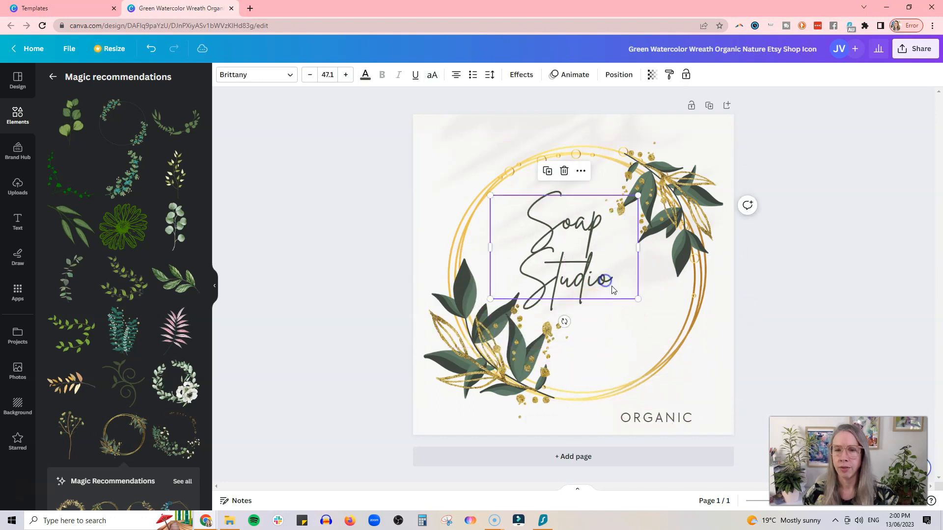
left_click_drag(636, 298, 711, 364)
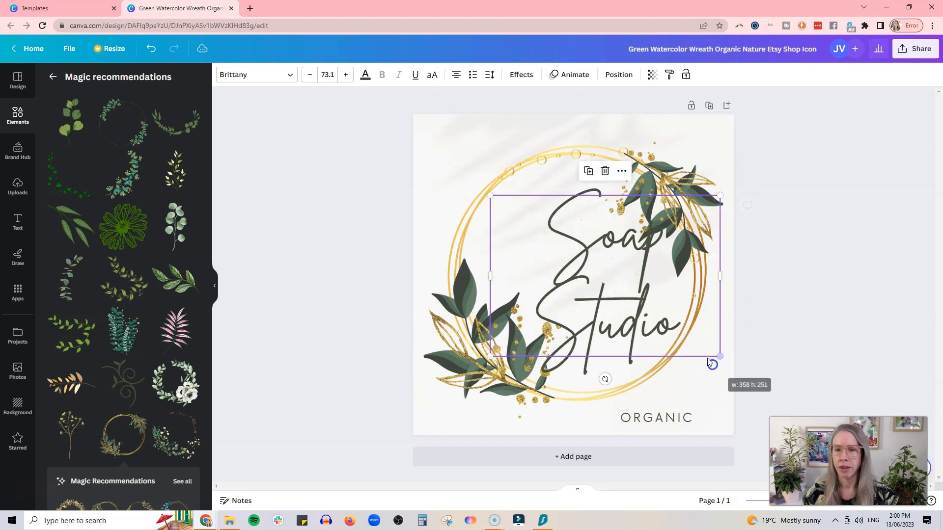
left_click_drag(618, 298, 615, 295)
left_click_drag(688, 179, 626, 221)
left_click_drag(616, 255, 645, 231)
left_click(815, 248)
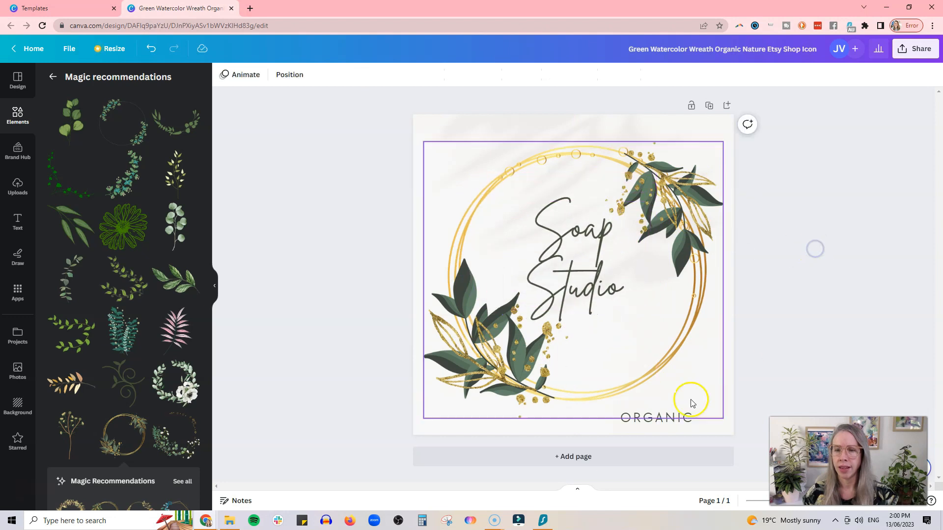
Centre ORGANIC along the bottom of the design and reselect Soap Studio.
left_click_drag(658, 416, 594, 424)
double_click(595, 423)
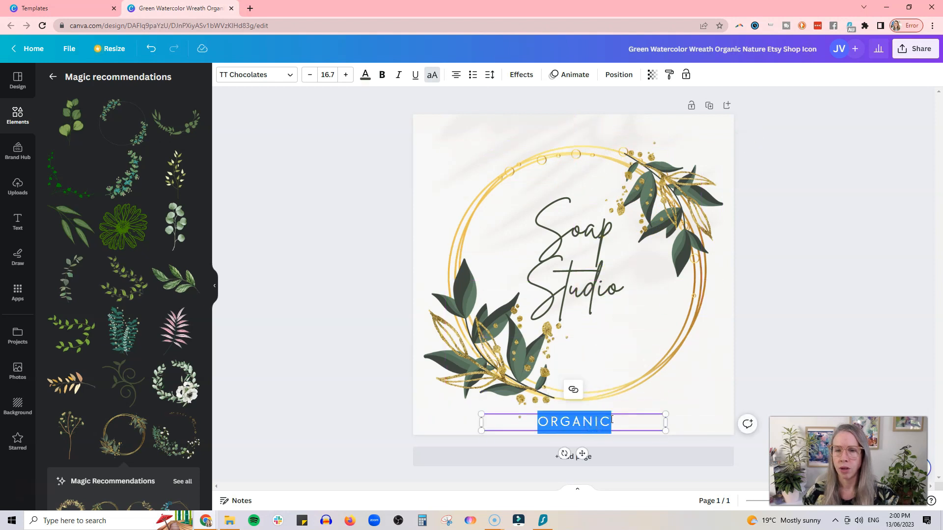
left_click(816, 311)
left_click(601, 290)
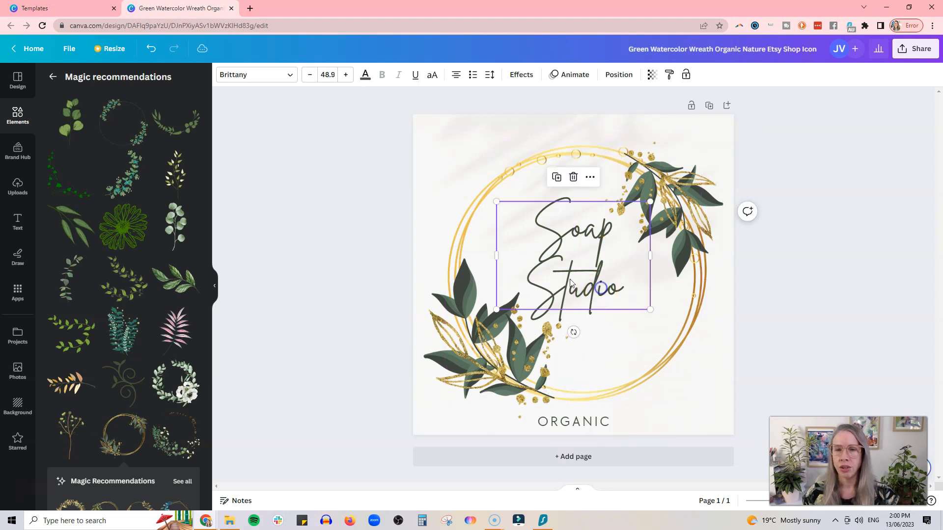
left_click(290, 77)
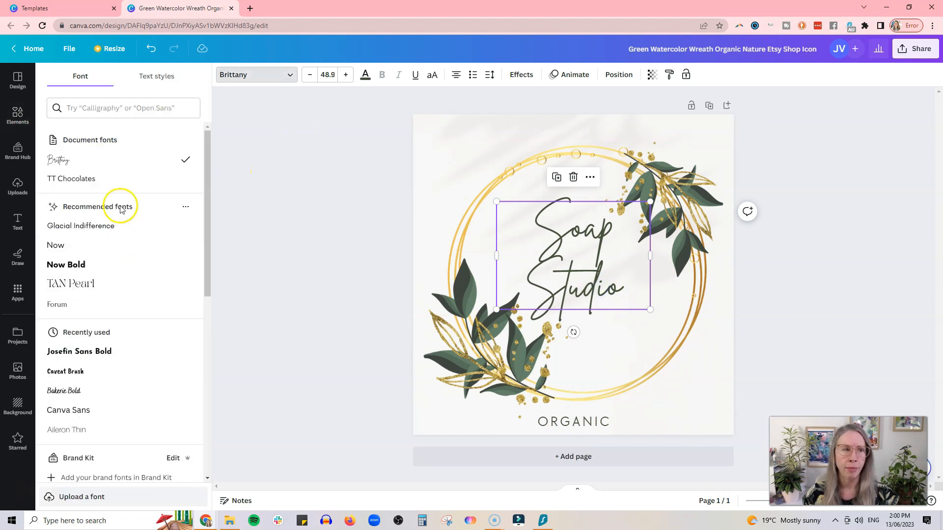
After trying Bakerie Bold and Arial Unicode, set Soap Studio in the Joliet font.
left_click(136, 387)
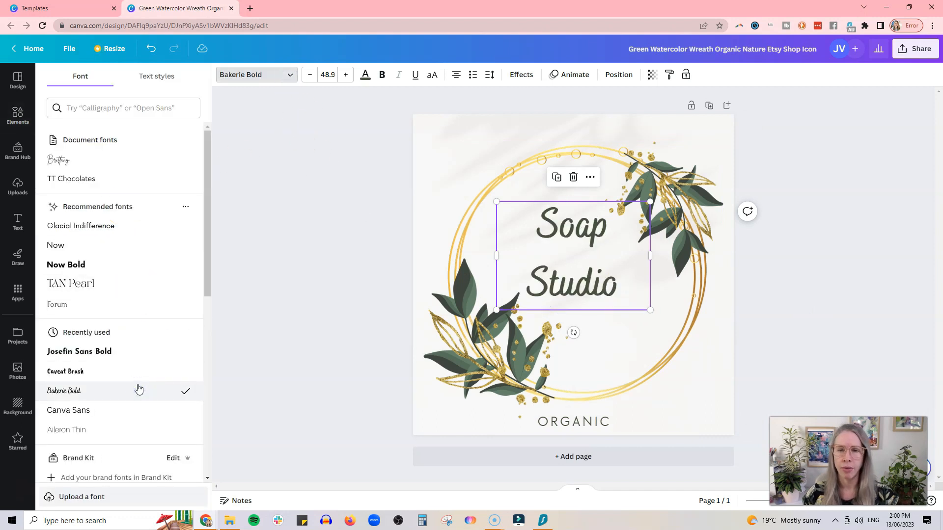
scroll(137, 383, "down", 5)
left_click(136, 406)
scroll(138, 407, "down", 8)
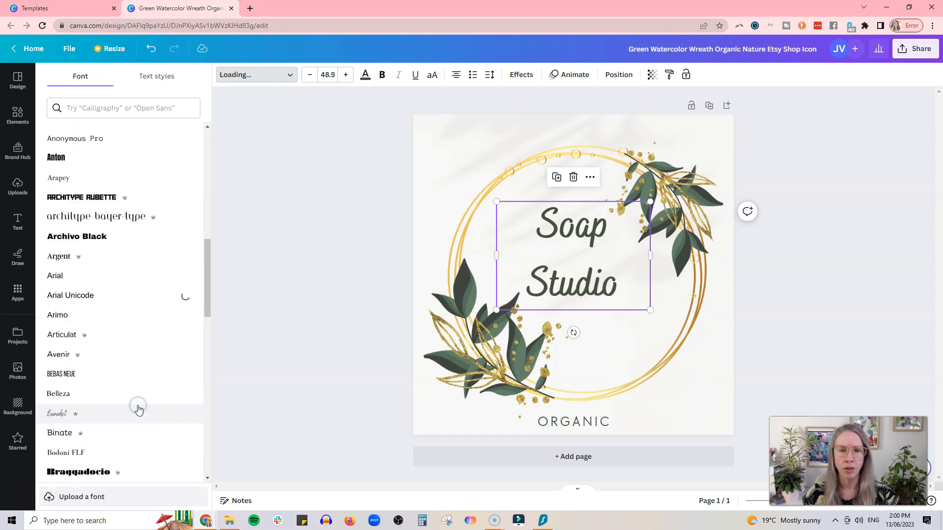
scroll(138, 410, "down", 10)
left_click(126, 307)
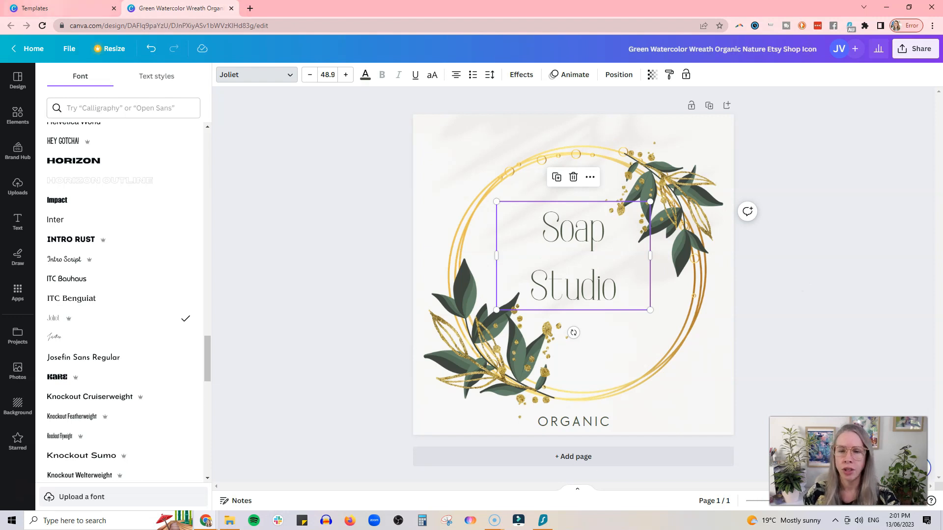
left_click(60, 8)
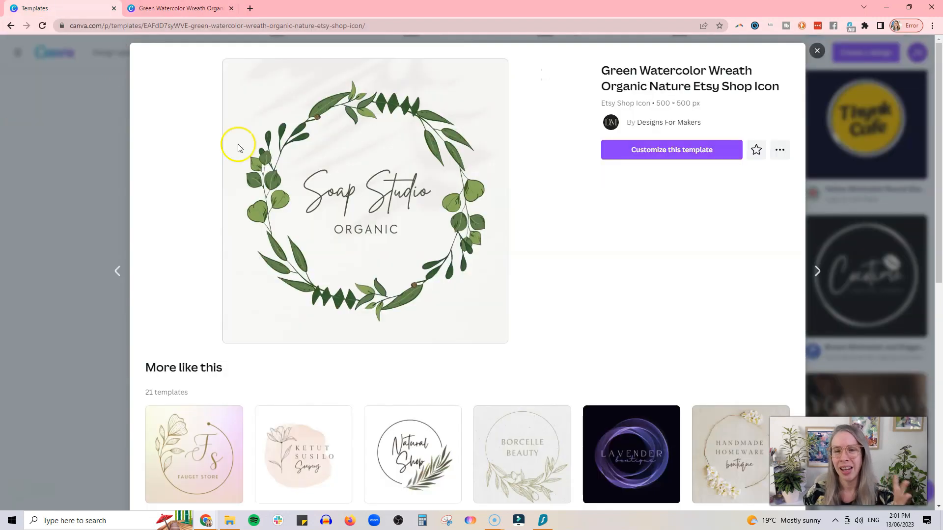
Start a new design from the Beige Pink Elegant Circle Peony Flower Shop Logo template.
left_click(817, 50)
scroll(467, 294, "down", 10)
left_click(634, 234)
scroll(481, 295, "down", 5)
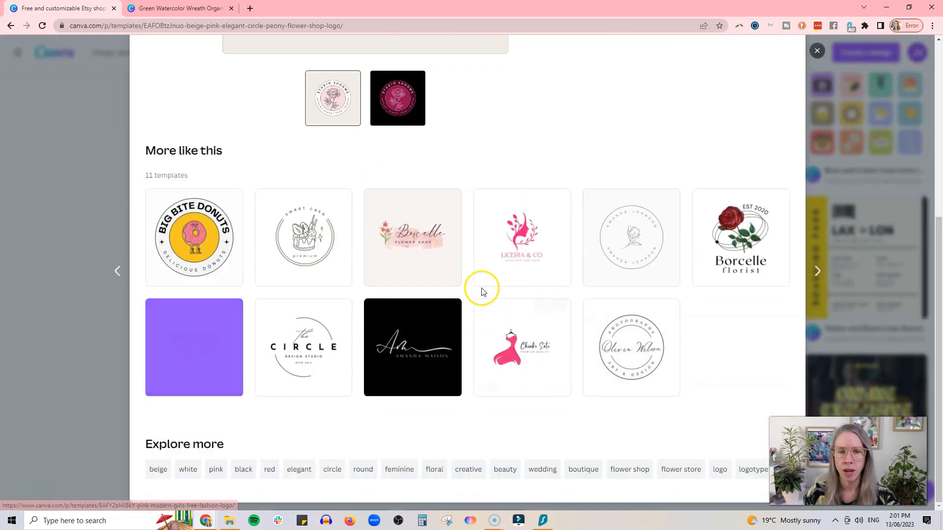
scroll(572, 312, "up", 5)
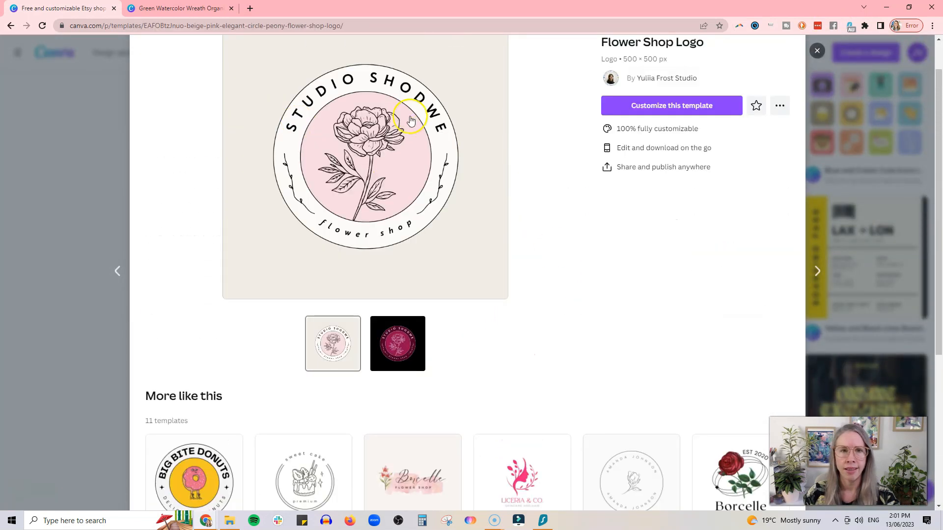
left_click(635, 103)
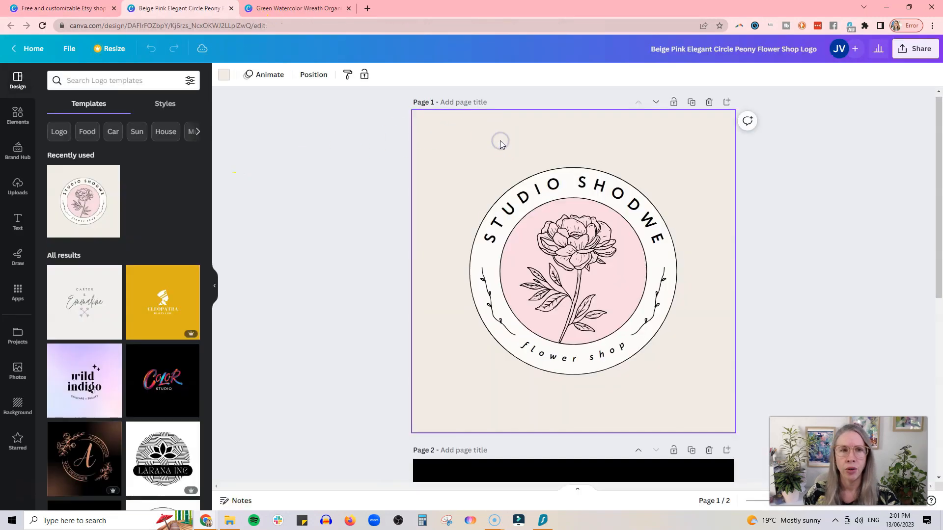
Change the logo's page background to violet, after trying pink and purple.
left_click(227, 76)
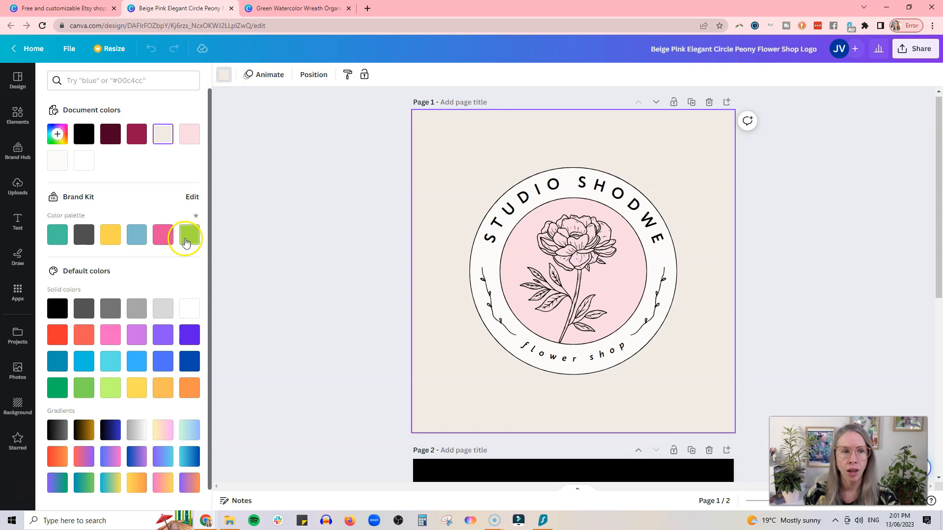
left_click(164, 236)
left_click(136, 338)
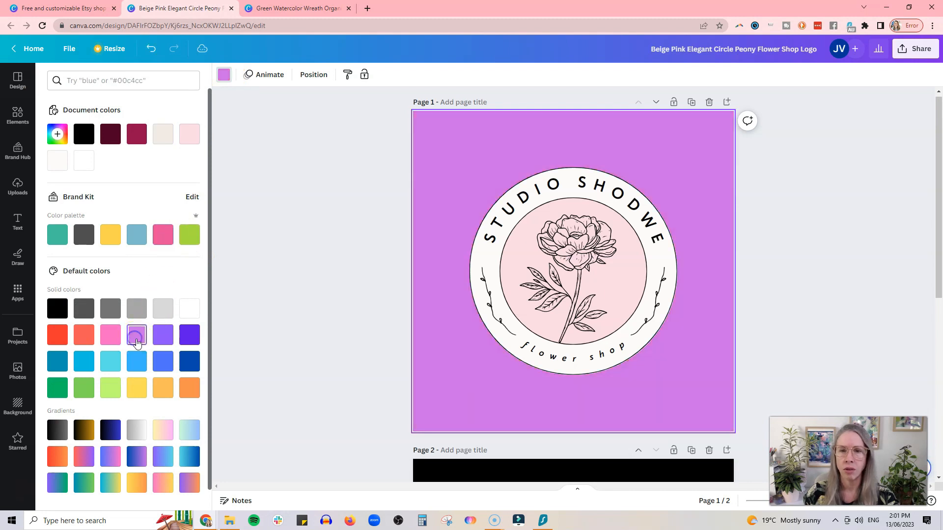
left_click(192, 339)
left_click(350, 203)
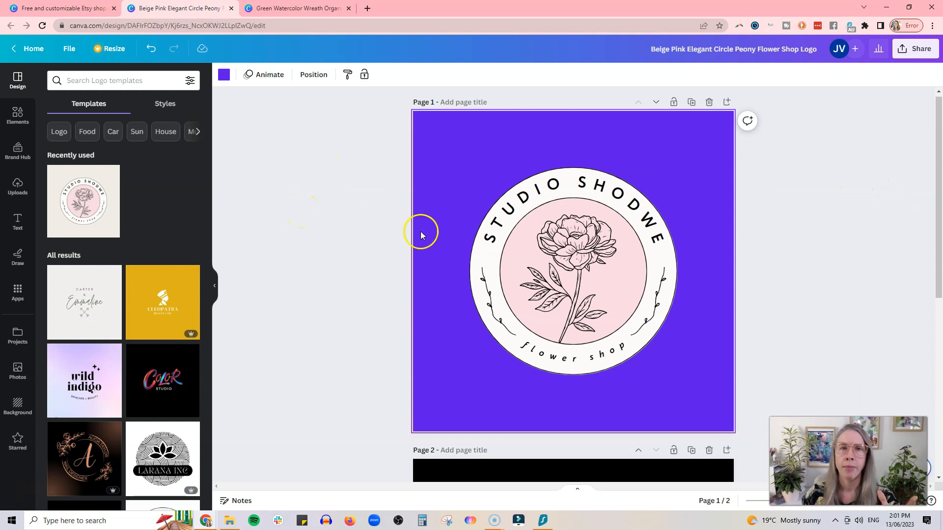
Shrink the curved STUDIO SHODWE title, then switch back to the wreath design.
left_click(491, 240)
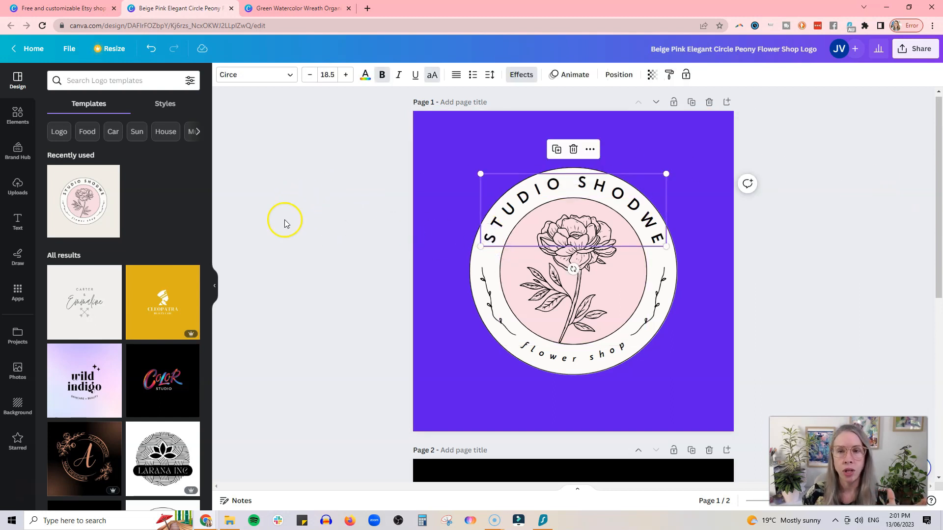
mouse_move(481, 247)
left_mouse_down()
mouse_move(522, 216)
mouse_move(469, 247)
mouse_move(483, 247)
left_mouse_up()
left_click(333, 216)
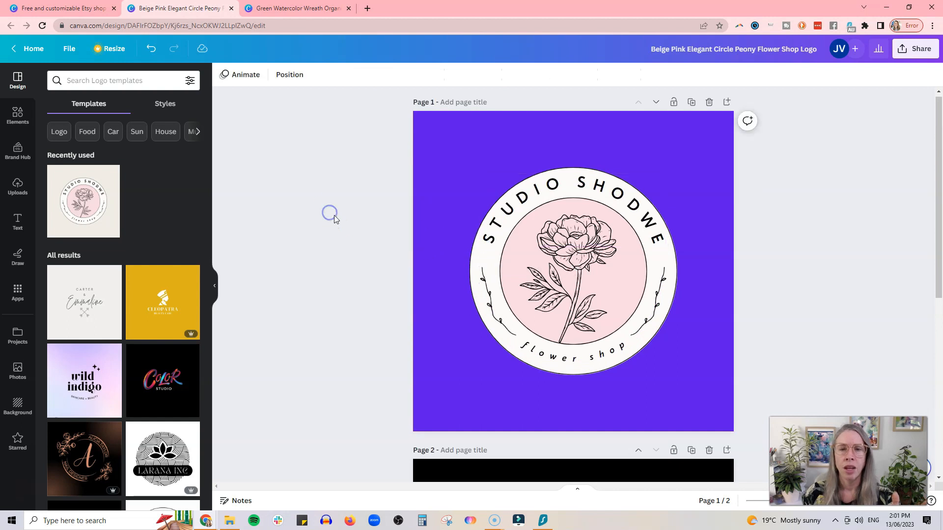
key("ctrl+Tab")
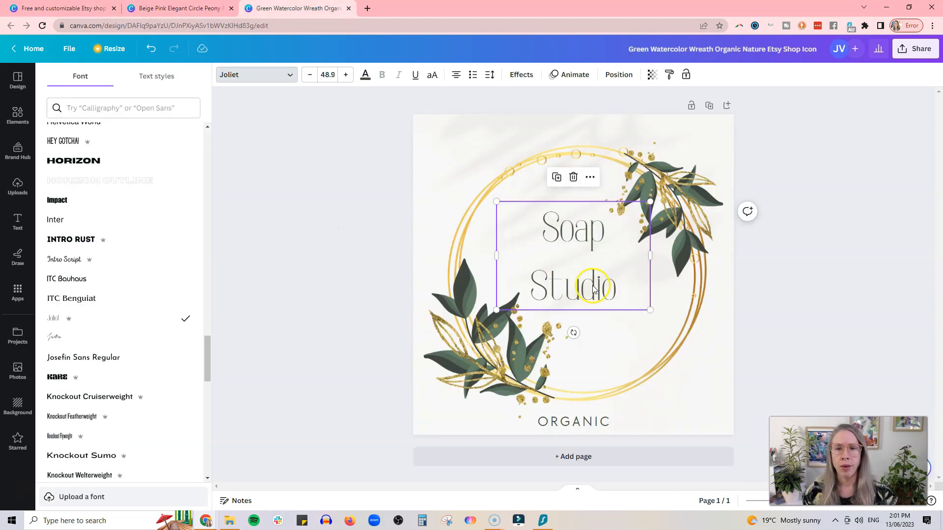
Tighten Soap Studio's line spacing to 1.12.
left_click_drag(606, 282, 600, 285)
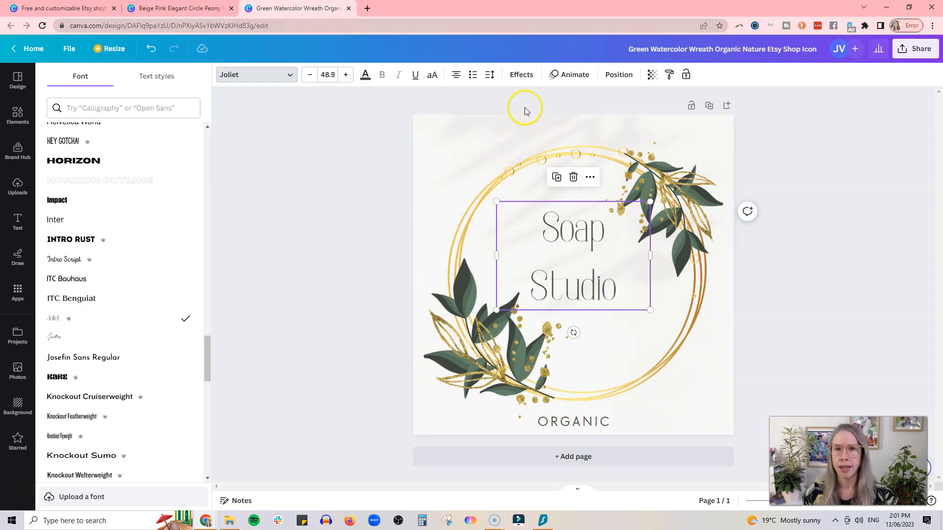
left_click(491, 81)
left_click_drag(549, 147, 534, 148)
left_click(345, 74)
Increase Soap Studio to font size 58.9 and keep it centred in the wreath.
left_click(345, 75)
left_click(345, 75)
left_click(345, 75)
left_click(345, 74)
left_click(345, 74)
left_click(345, 75)
left_click(345, 75)
left_click(345, 75)
left_click(345, 75)
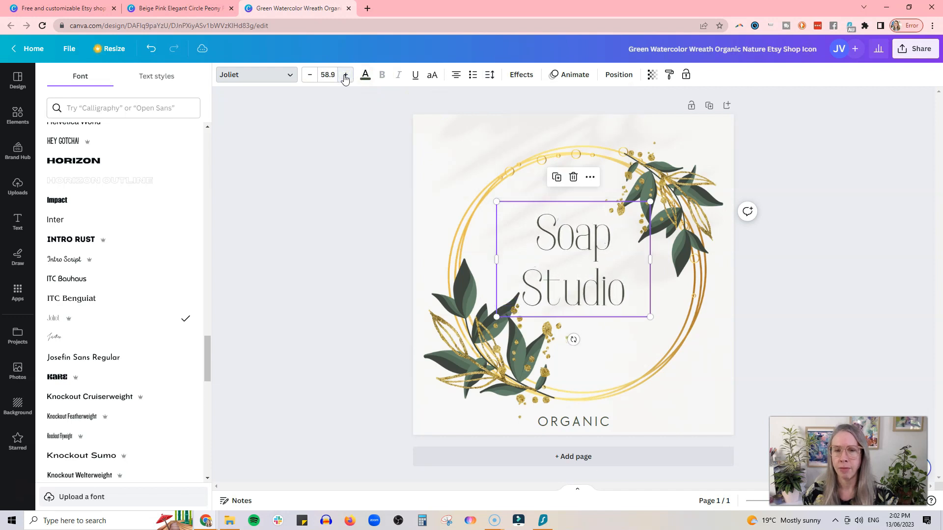
mouse_move(534, 294)
left_mouse_down()
mouse_move(543, 290)
mouse_move(547, 311)
mouse_move(534, 301)
left_mouse_up()
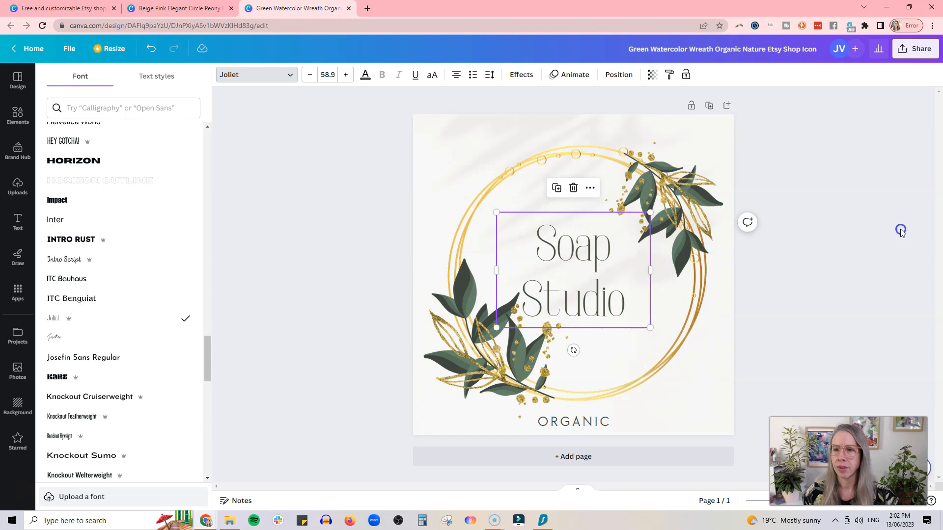
left_click(914, 53)
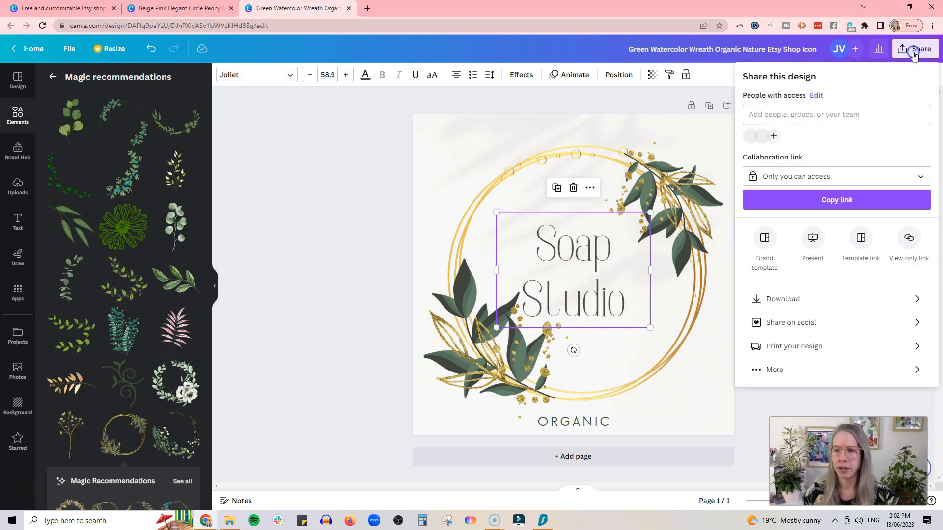
Download the wreath design as a 500 × 500 px PNG file.
left_click(920, 299)
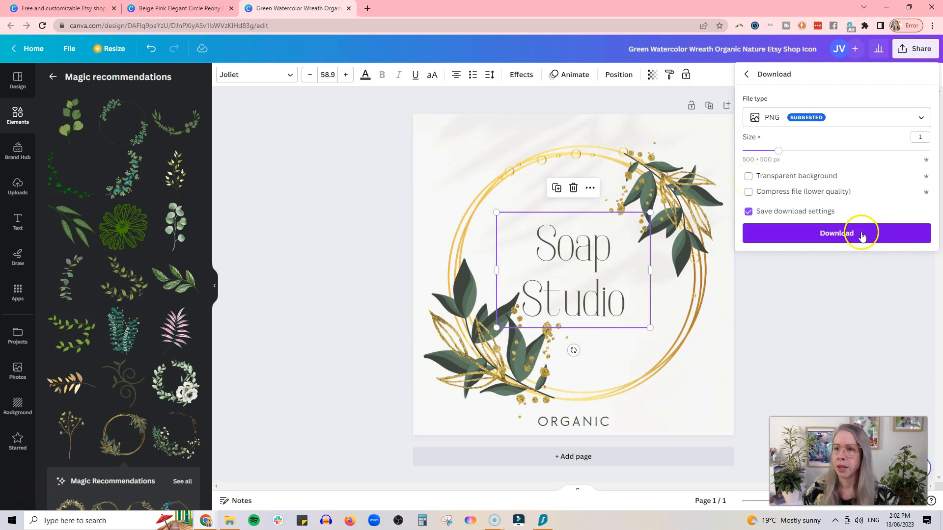
left_click(872, 121)
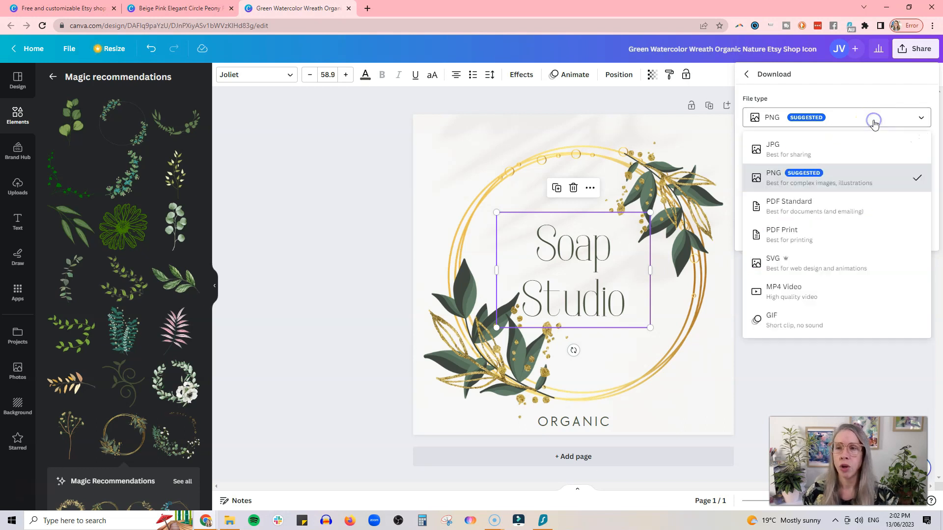
left_click(877, 182)
left_click(872, 238)
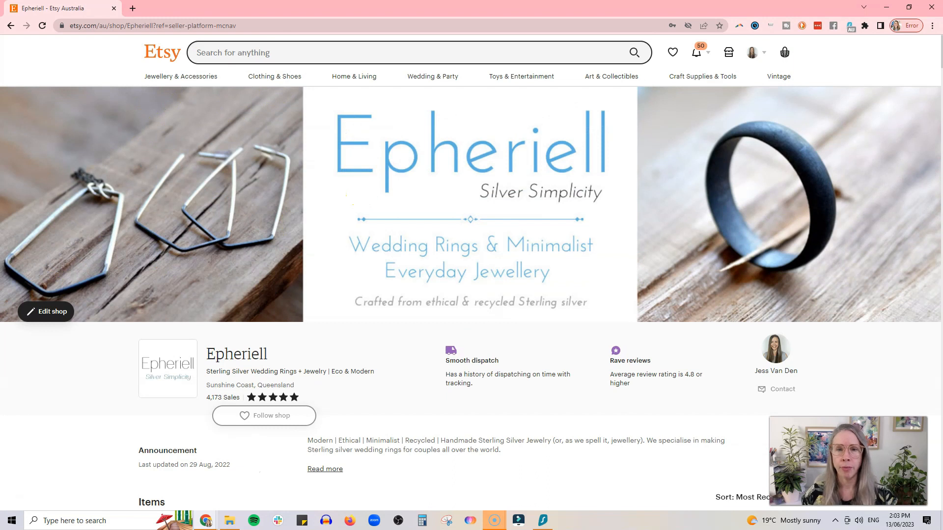
Enter Edit shop mode and check the shop icon and profile photo upload dialogs.
left_click(48, 314)
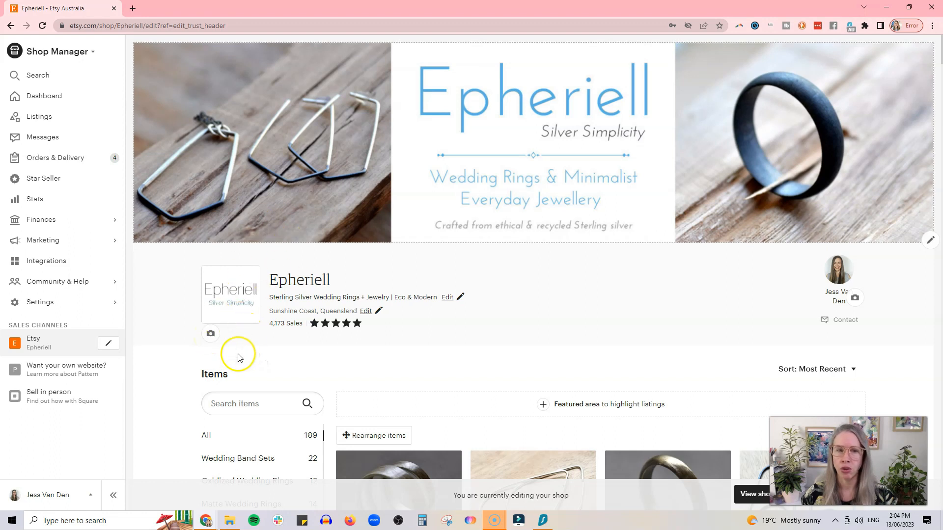
left_click(212, 334)
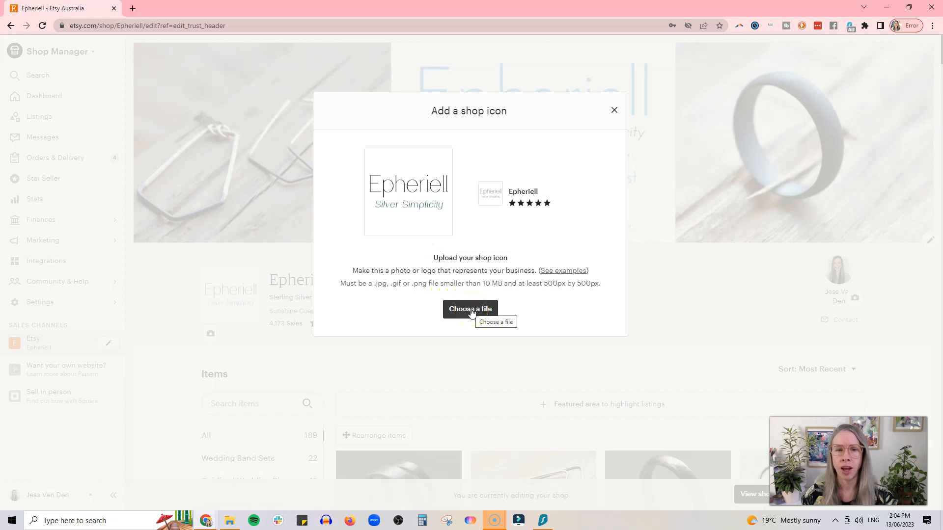
left_click(618, 111)
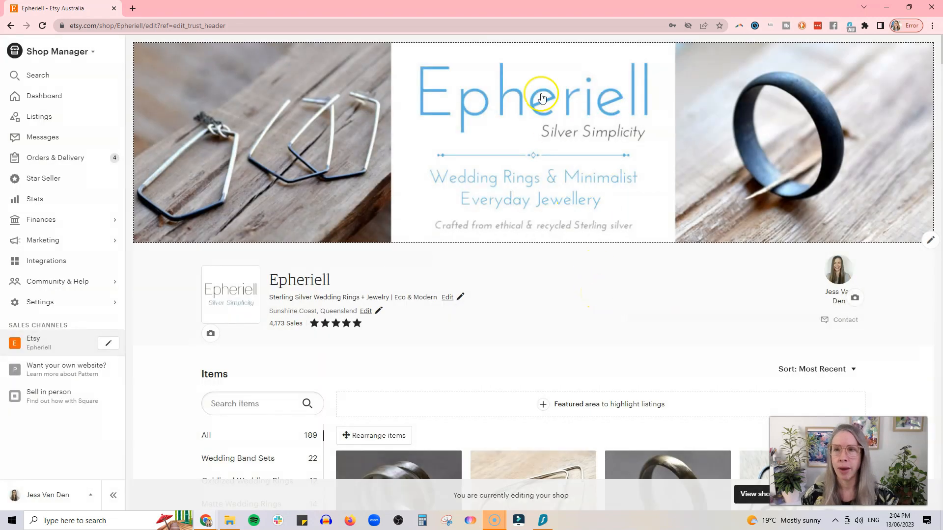
left_click(859, 302)
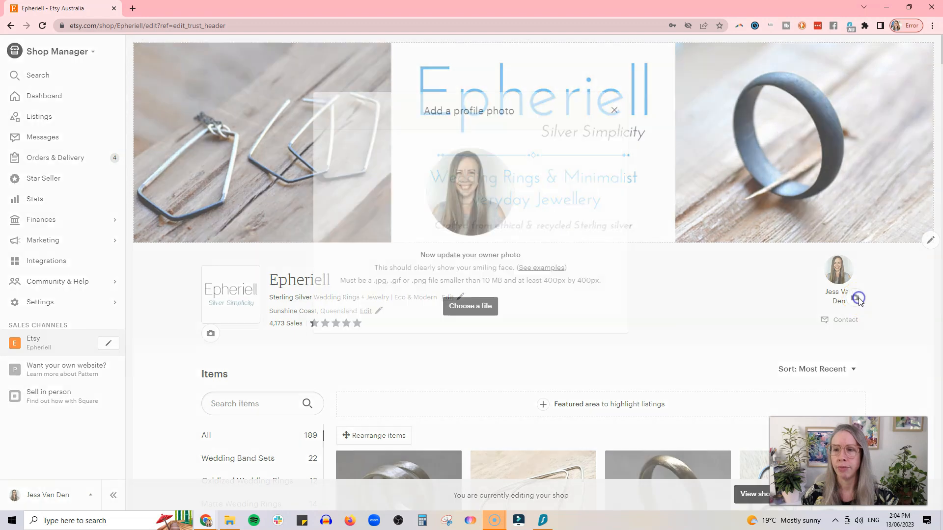
left_click(631, 305)
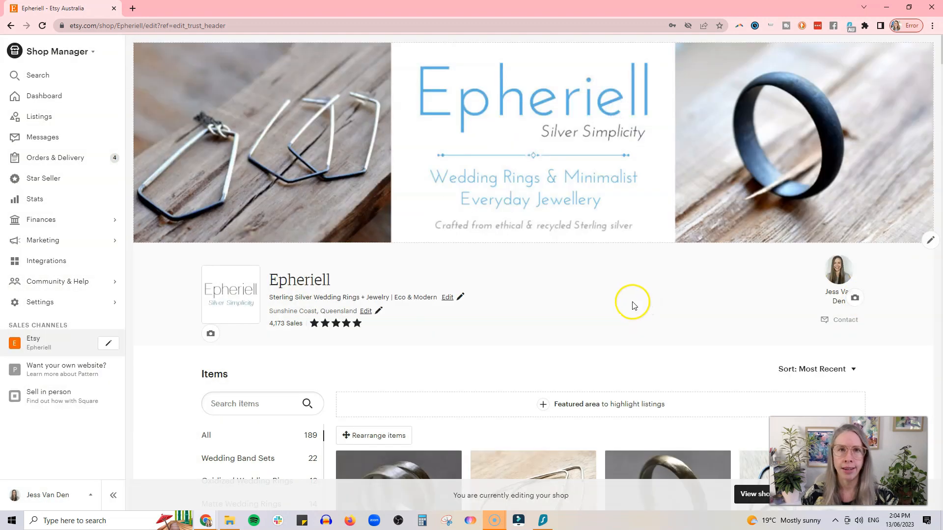